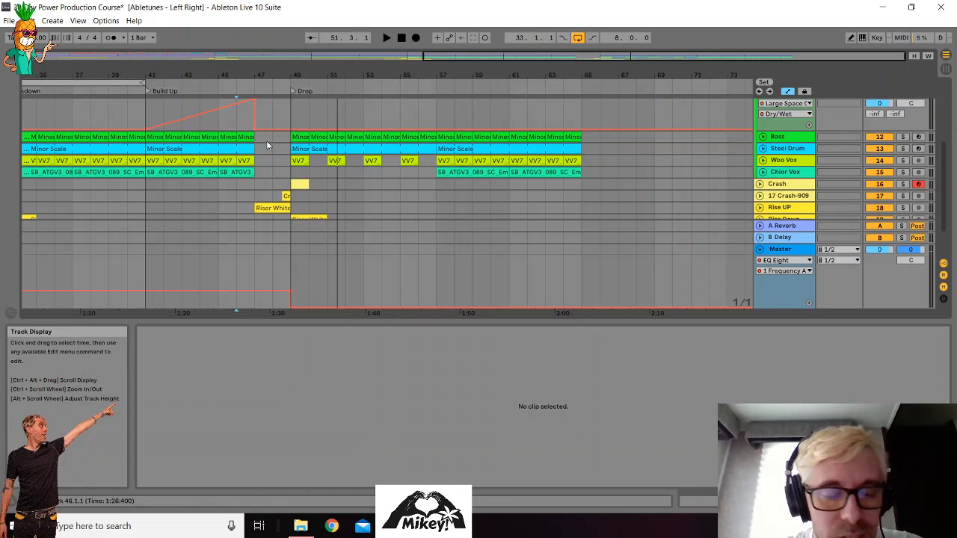
Place the insert marker at bar 45 on the 20 DJH 122 track.
scroll(263, 166, down, 2)
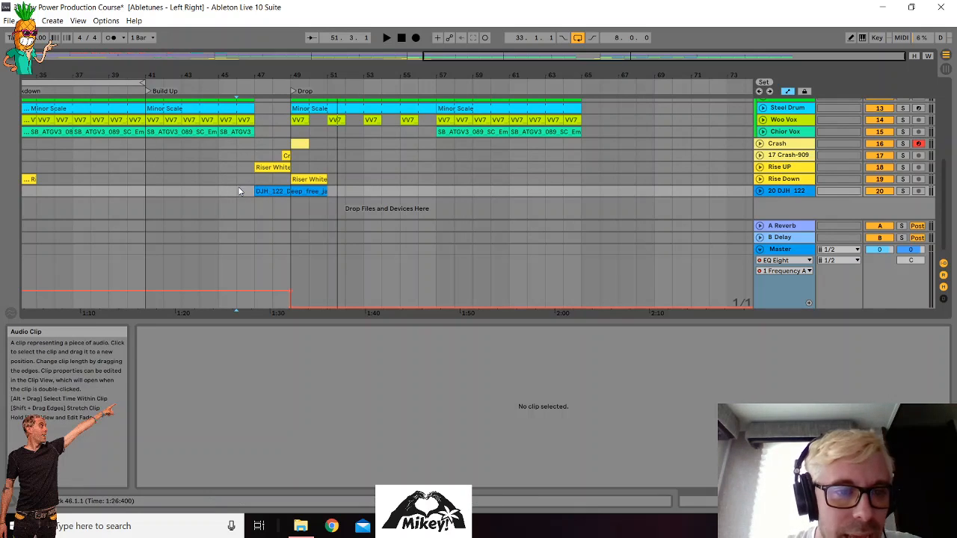
click(217, 190)
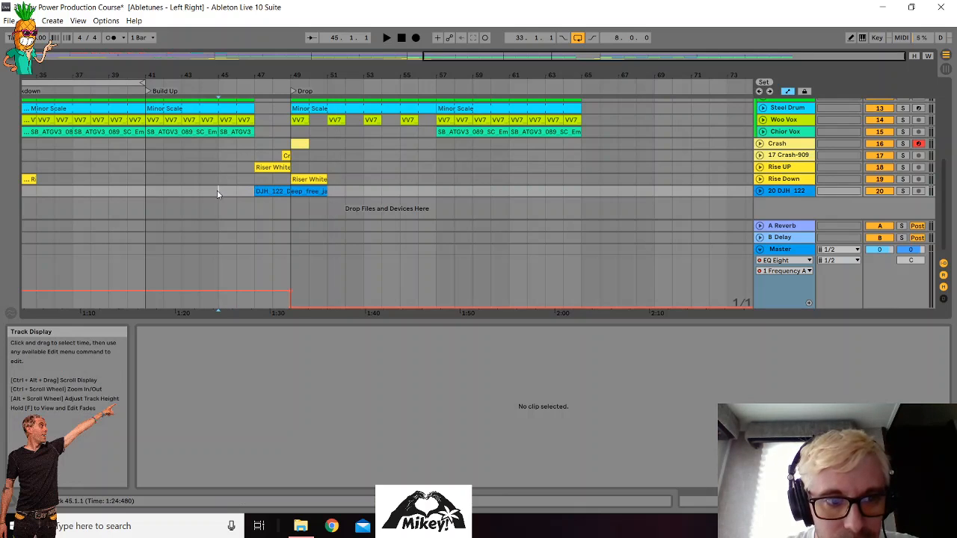
scroll(217, 190, up, 3)
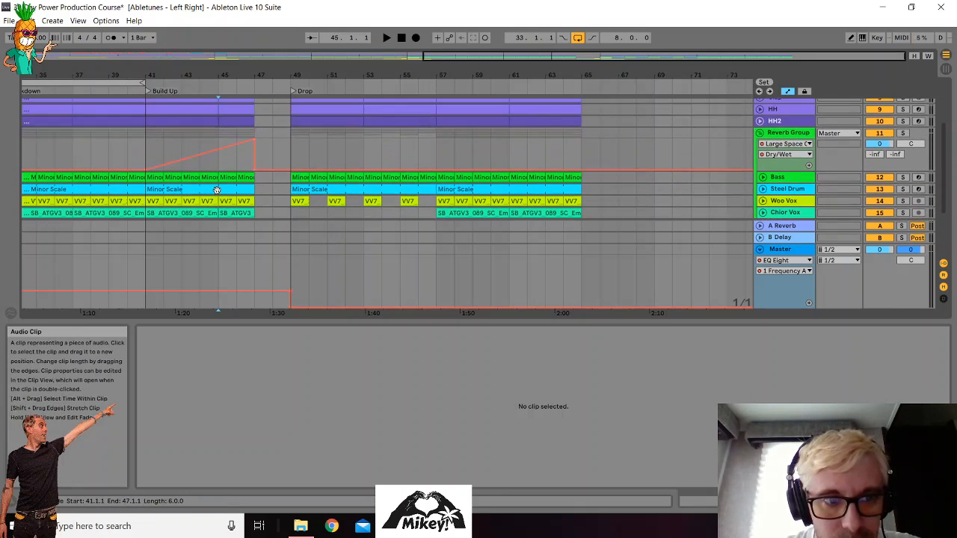
Try deleting the peak of the Reverb Group's Dry/Wet automation at the end of the Build Up, and undo it.
click(254, 140)
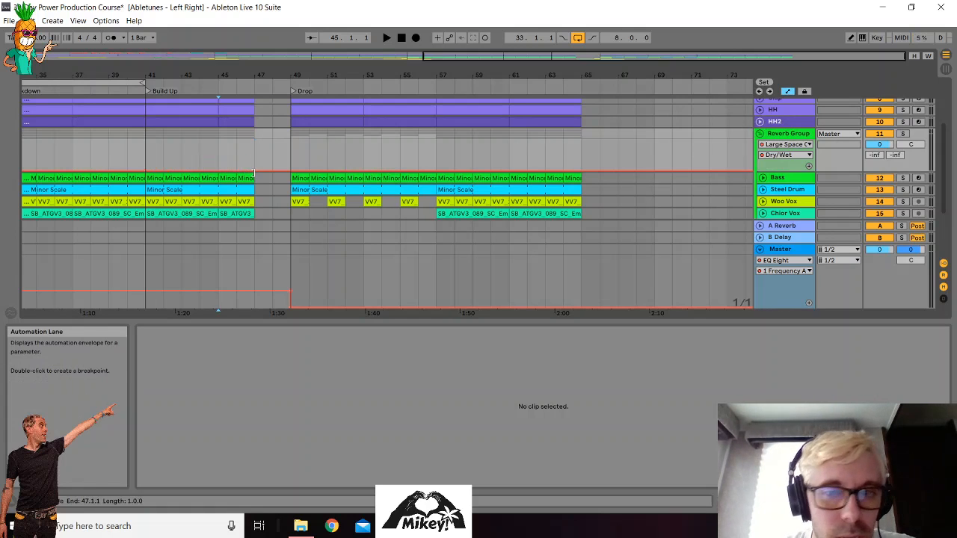
key(ctrl+z)
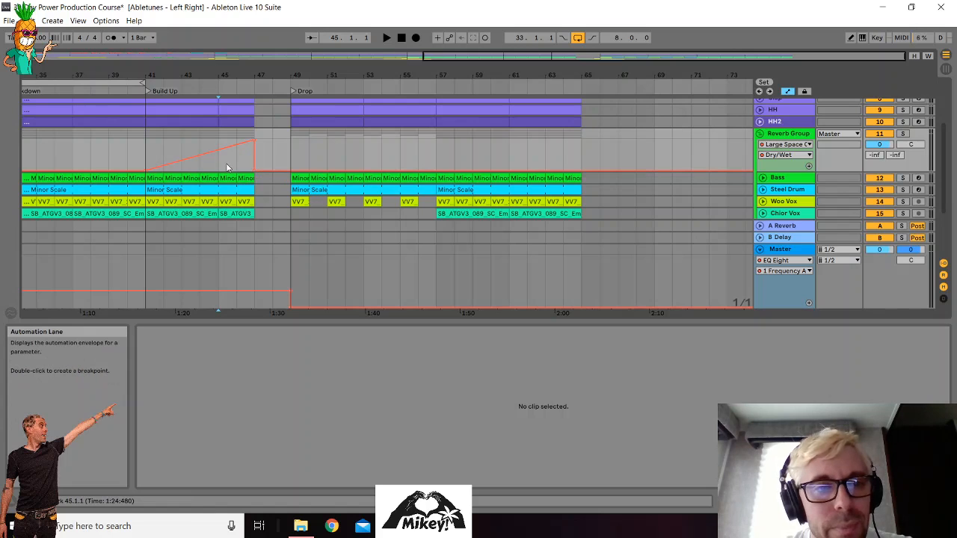
scroll(273, 149, down, 4)
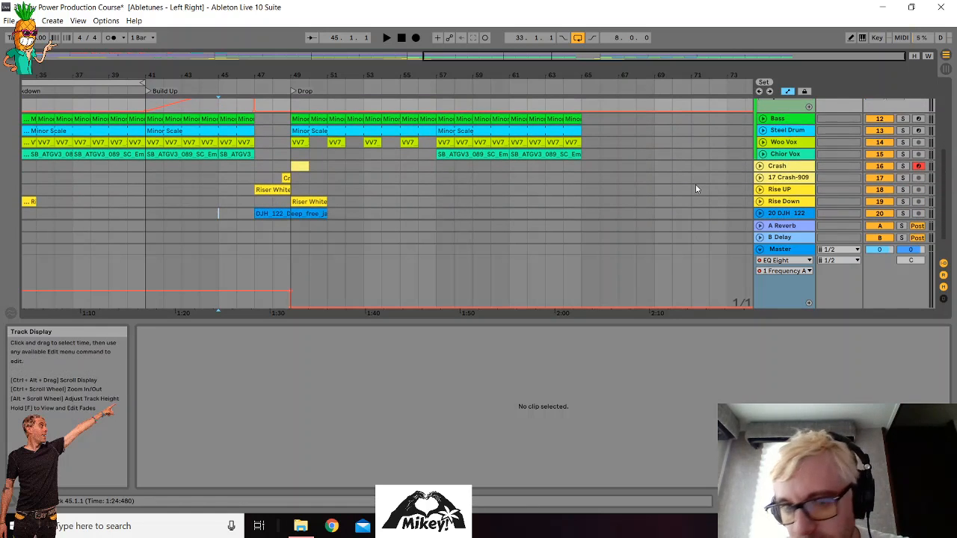
scroll(695, 187, up, 3)
scroll(695, 189, up, 1)
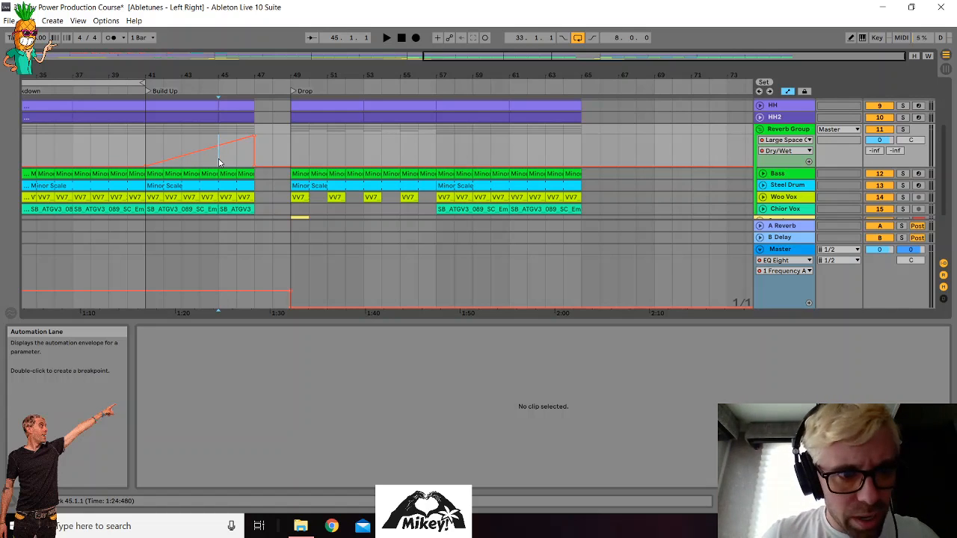
Unfold the 20 DJH 122 track to show the vocal laugh clip's waveform and volume envelope.
scroll(219, 161, down, 3)
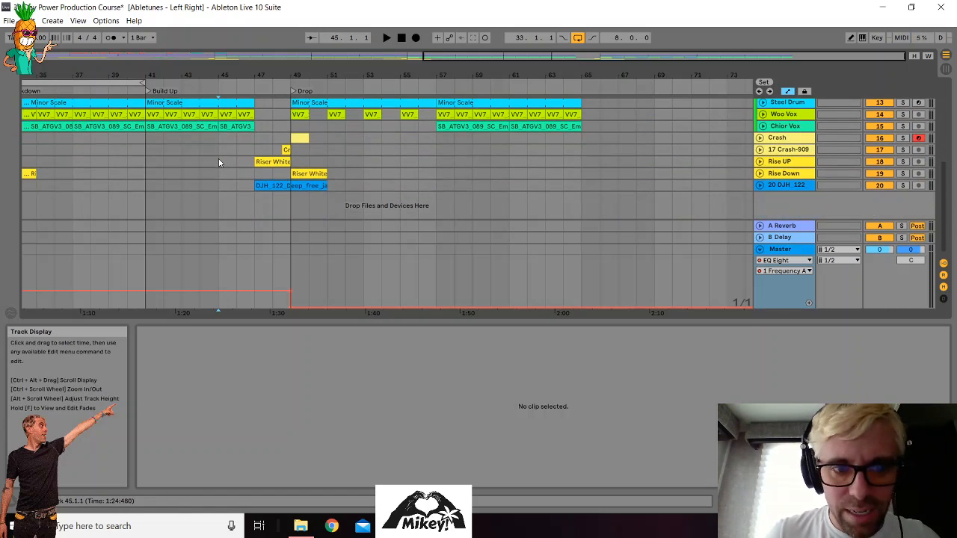
click(759, 186)
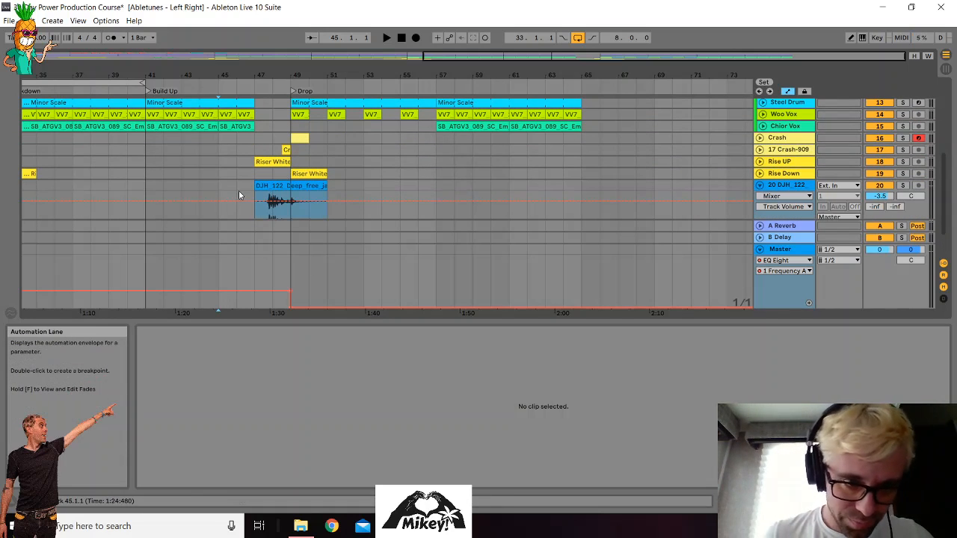
scroll(238, 191, down, 1)
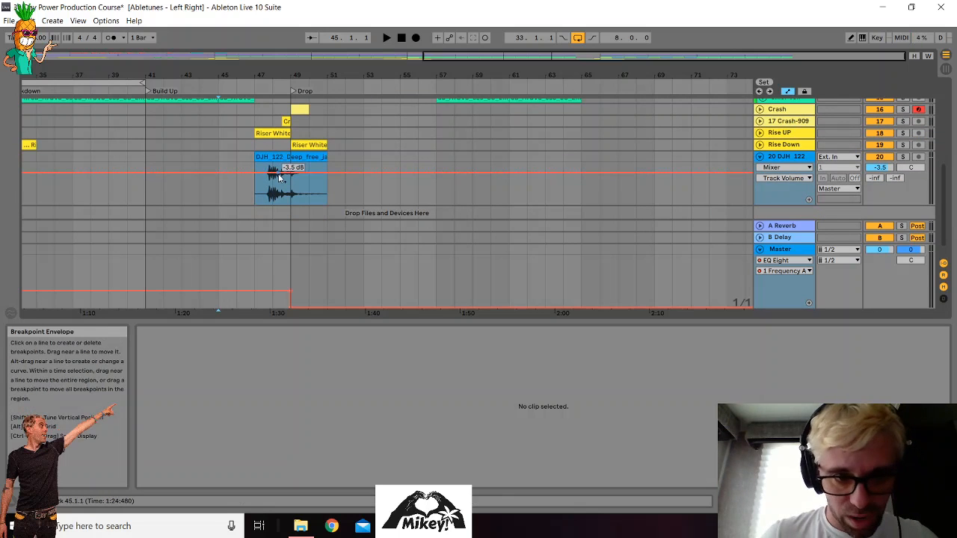
Play the arrangement from bar 45 into the Drop and stop playback.
scroll(219, 180, up, 2)
key(space)
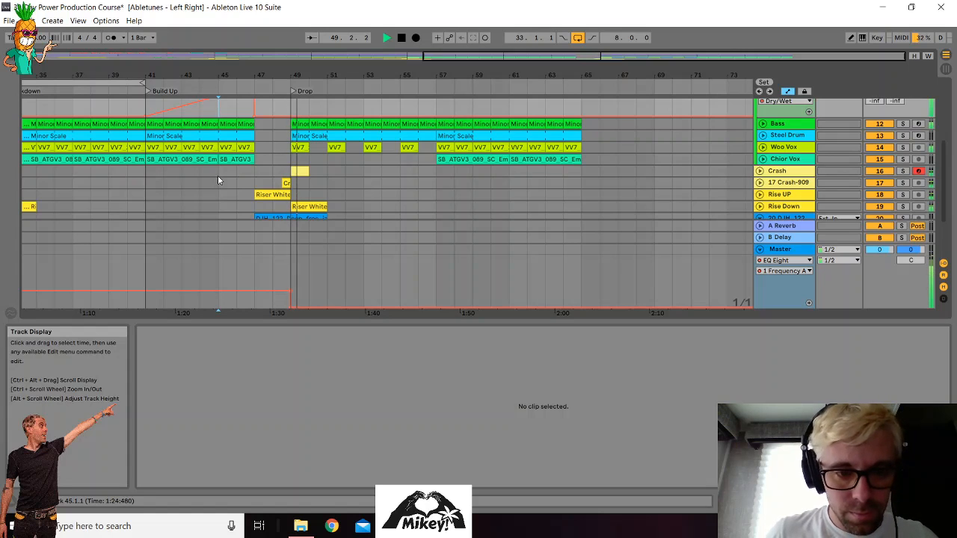
scroll(218, 180, down, 2)
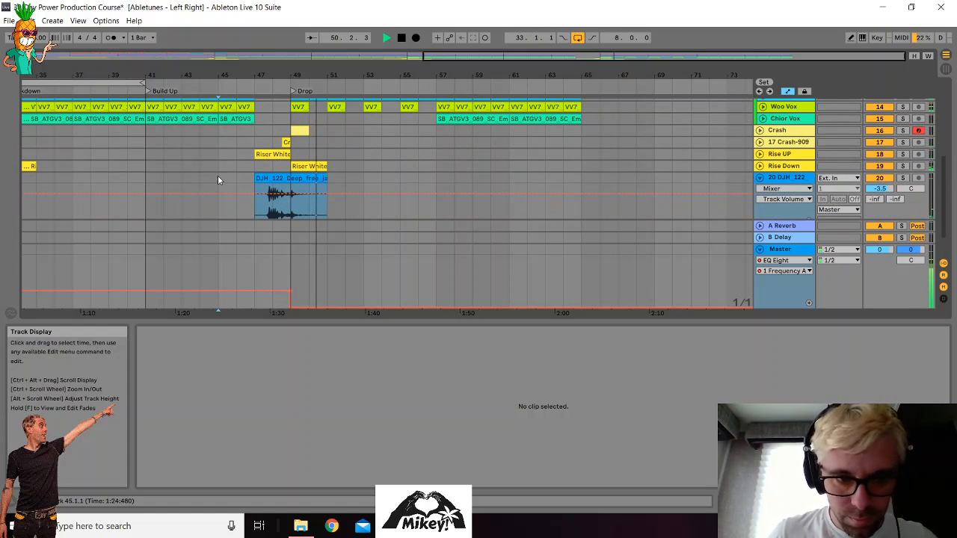
key(space)
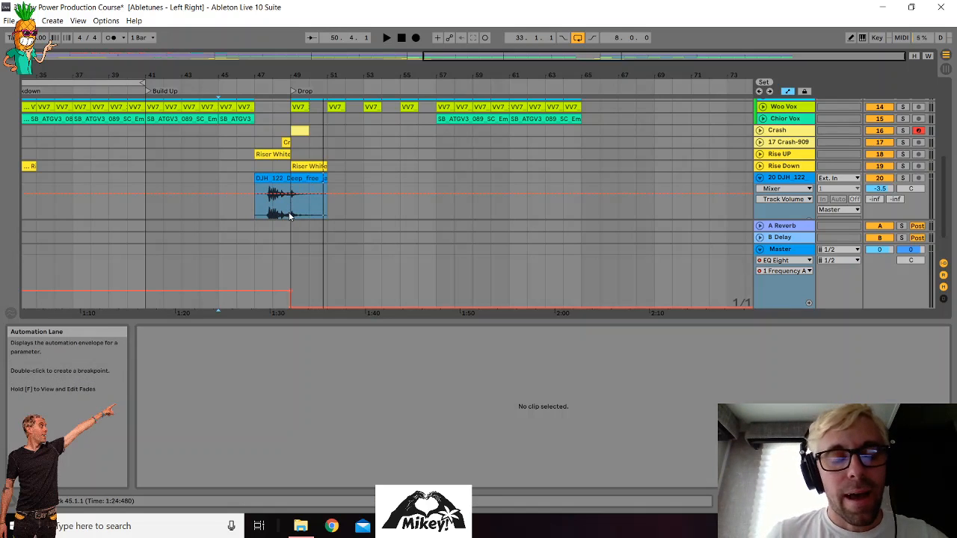
Examine the gap before the Drop, comparing the Reverb Group's Dry/Wet automation with the vocal laugh clip and its sample details.
scroll(291, 216, down, 2)
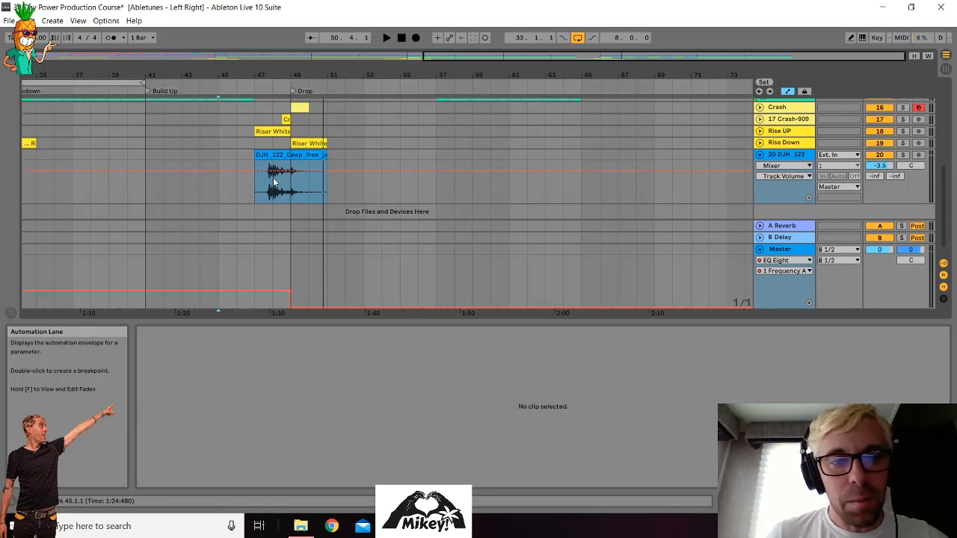
scroll(273, 179, up, 5)
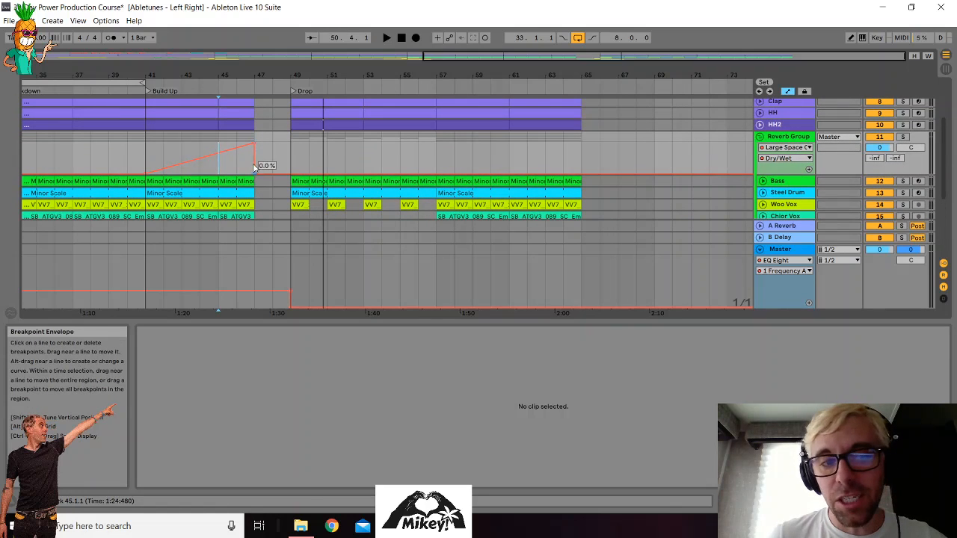
scroll(273, 207, down, 5)
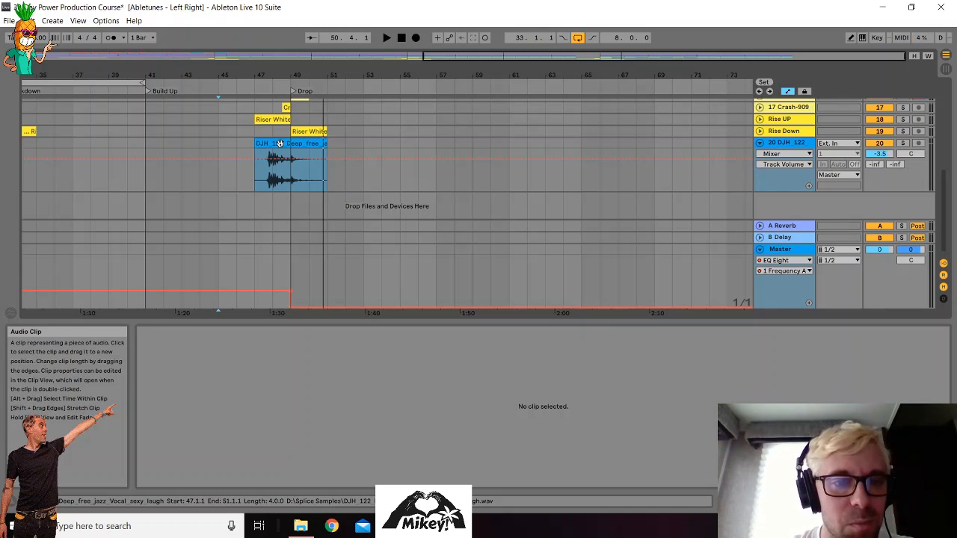
scroll(279, 142, up, 10)
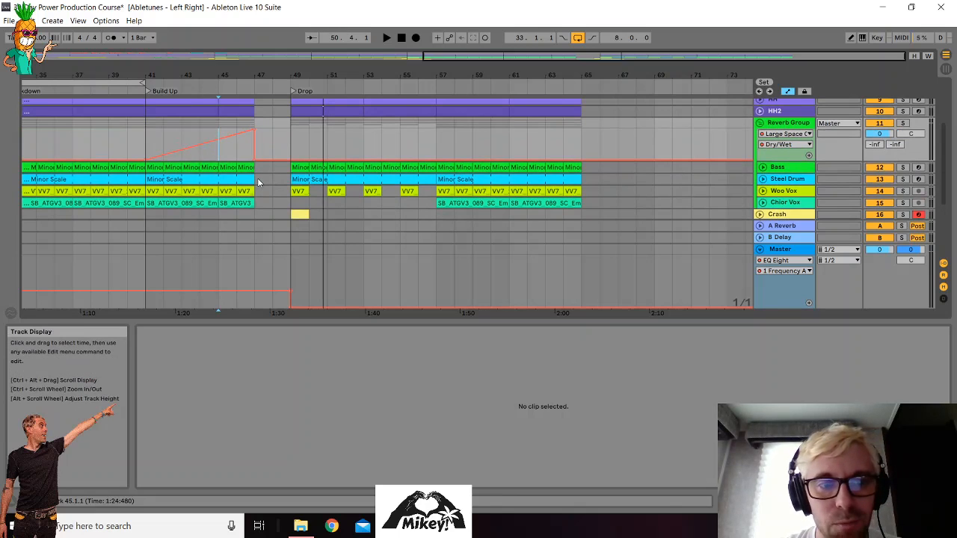
scroll(262, 173, down, 8)
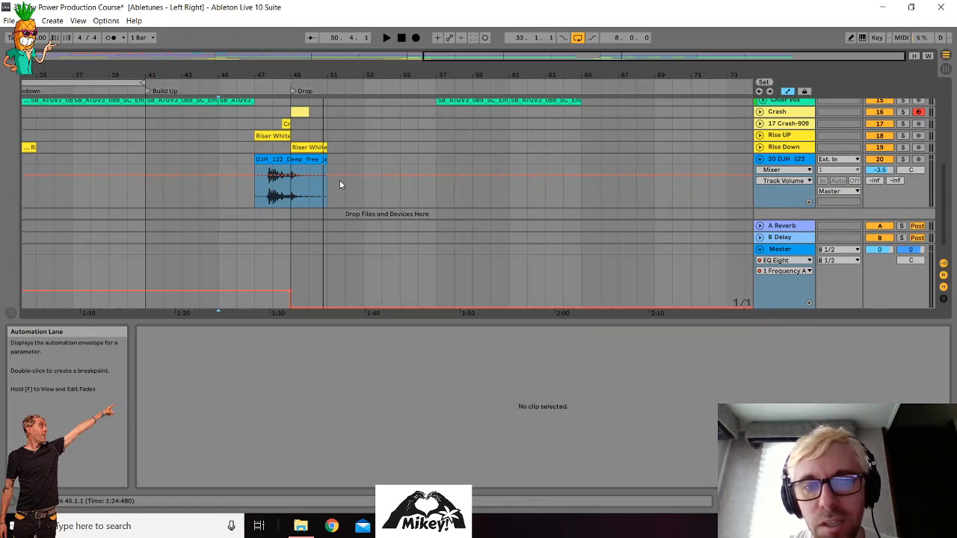
click(280, 162)
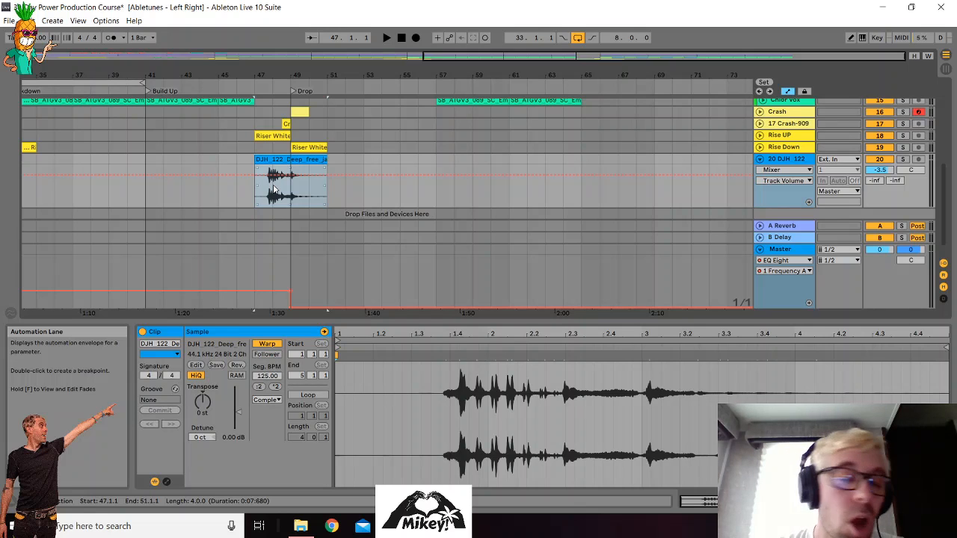
scroll(274, 187, up, 4)
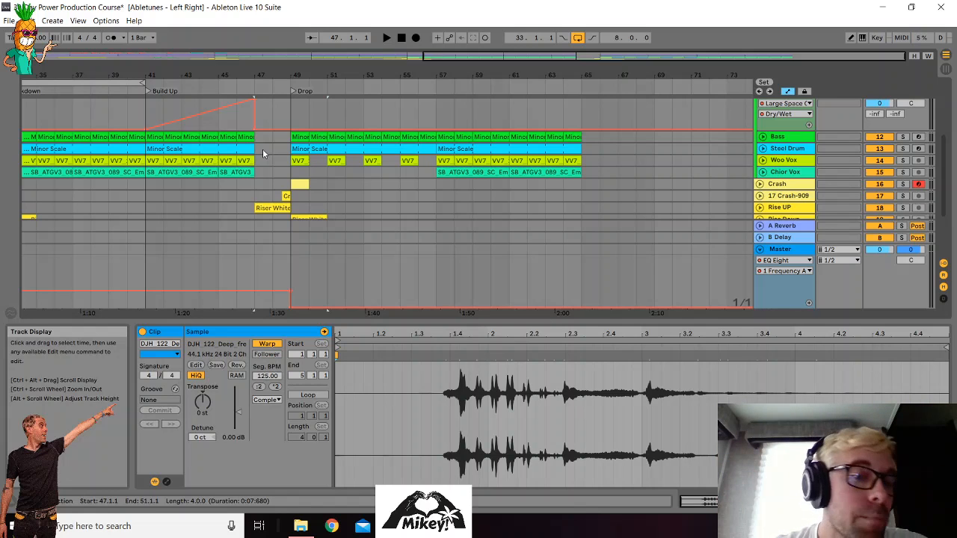
scroll(262, 149, down, 4)
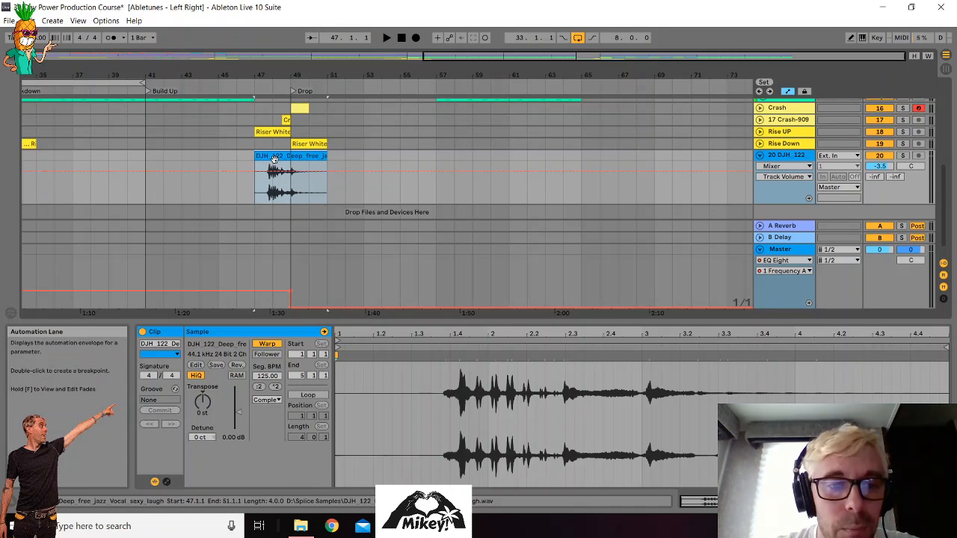
scroll(283, 207, up, 5)
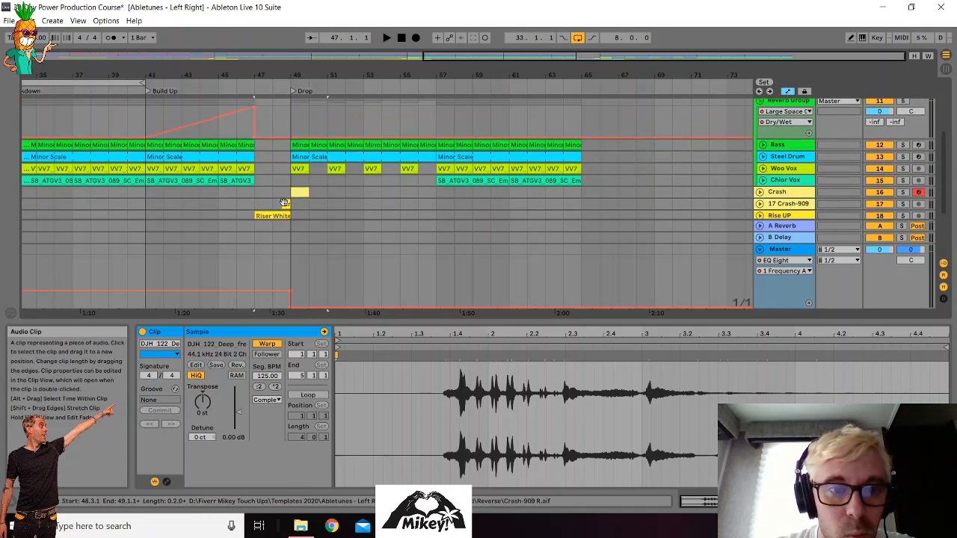
Show the full arrangement from bar 1 and fold the Reverb Group so its member tracks are hidden.
drag(254, 77, 482, 52)
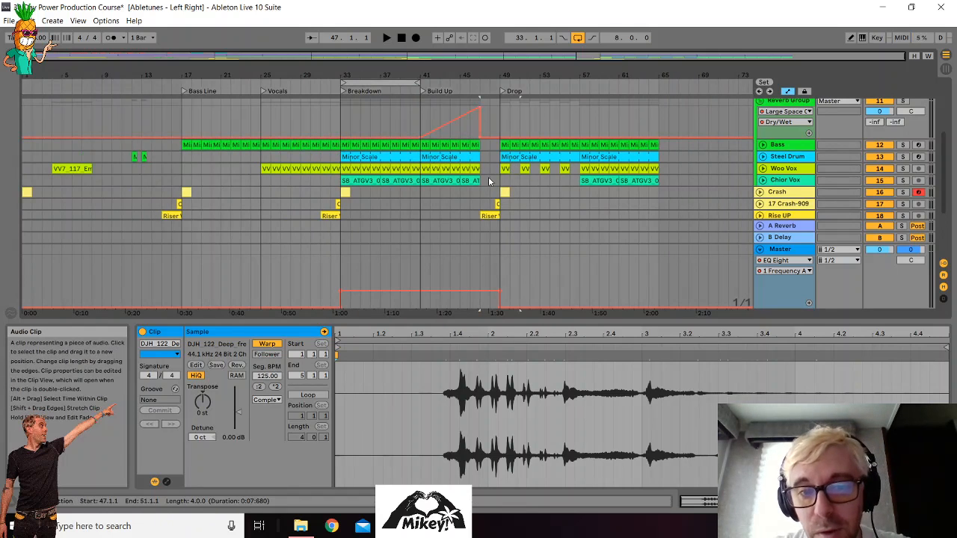
scroll(488, 185, up, 3)
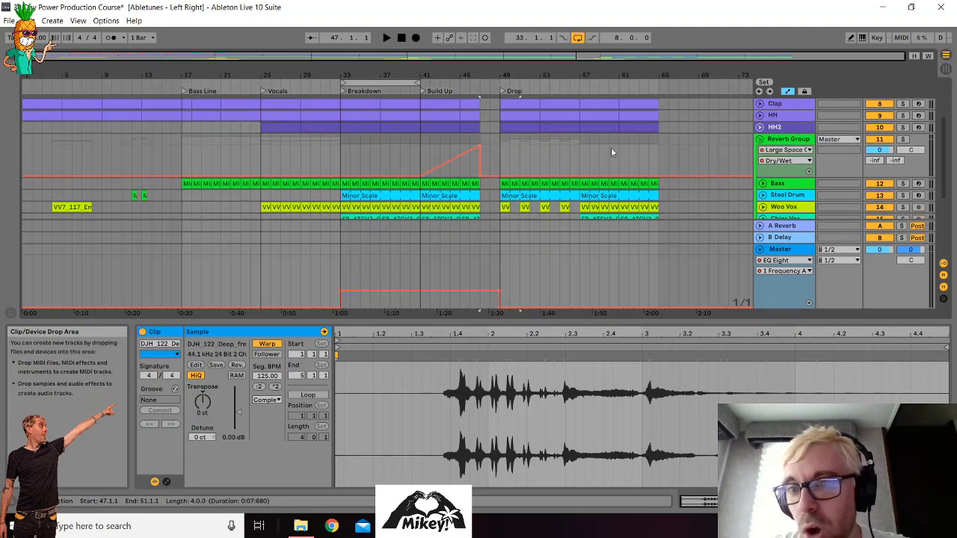
click(759, 128)
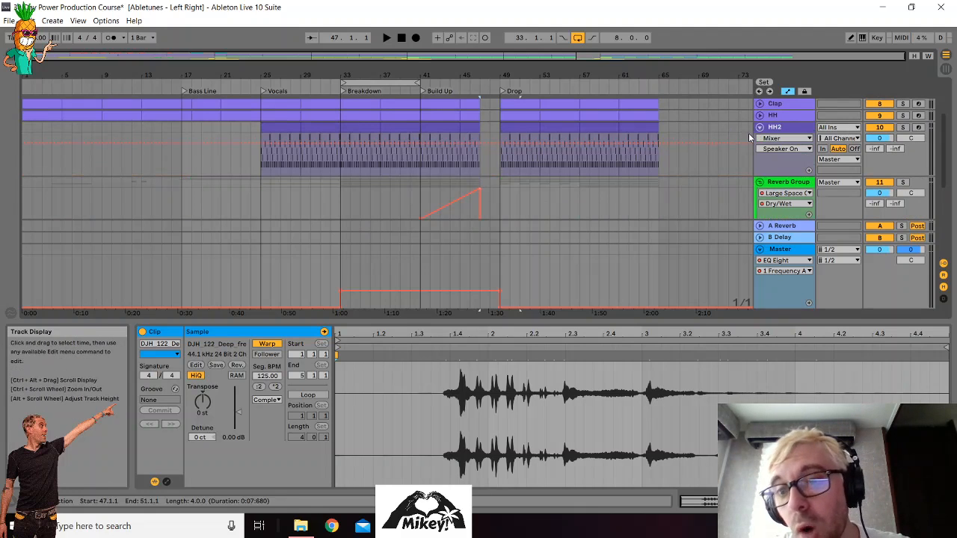
click(759, 128)
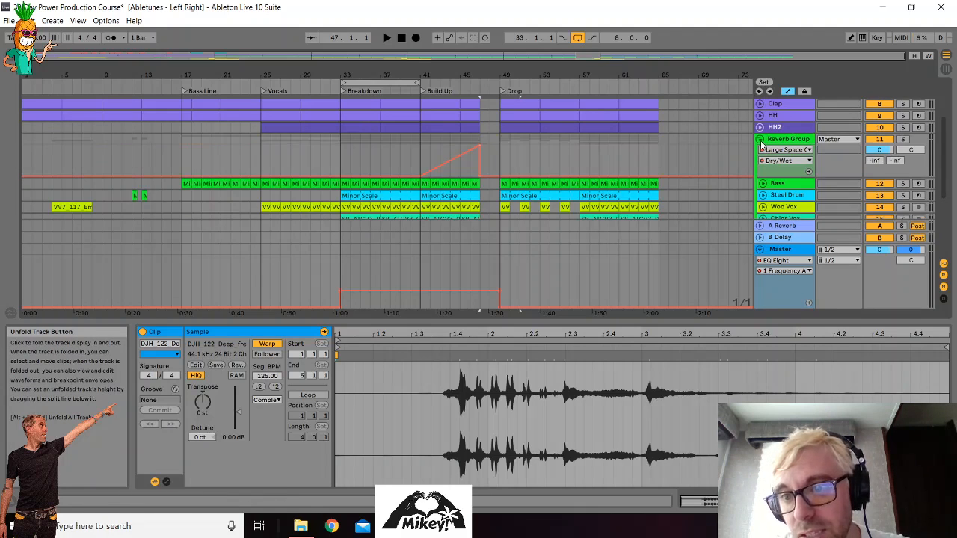
click(759, 139)
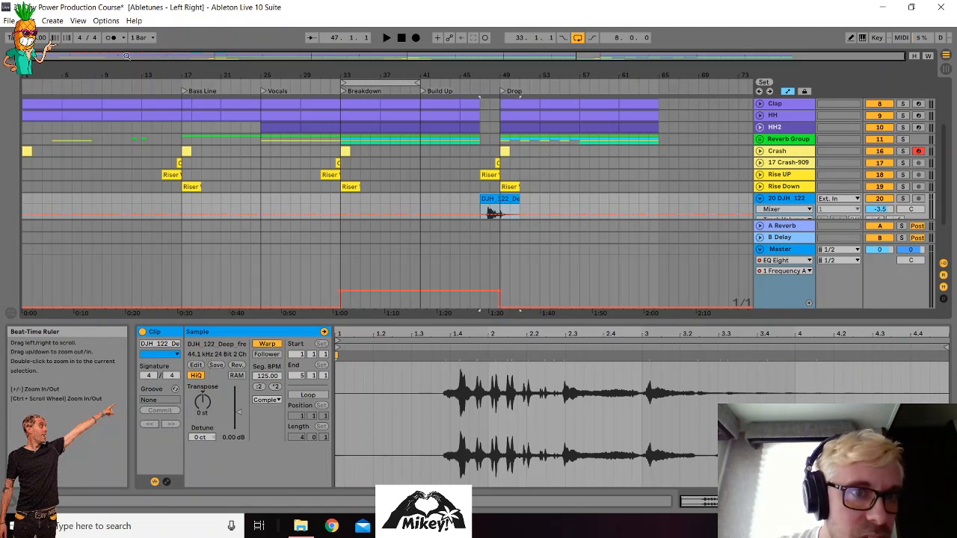
scroll(404, 142, down, 3)
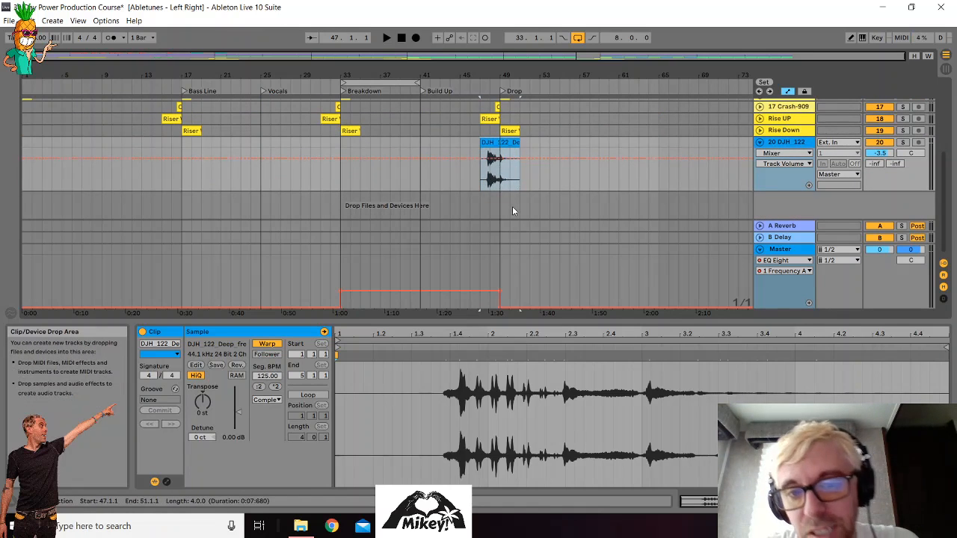
scroll(512, 206, up, 4)
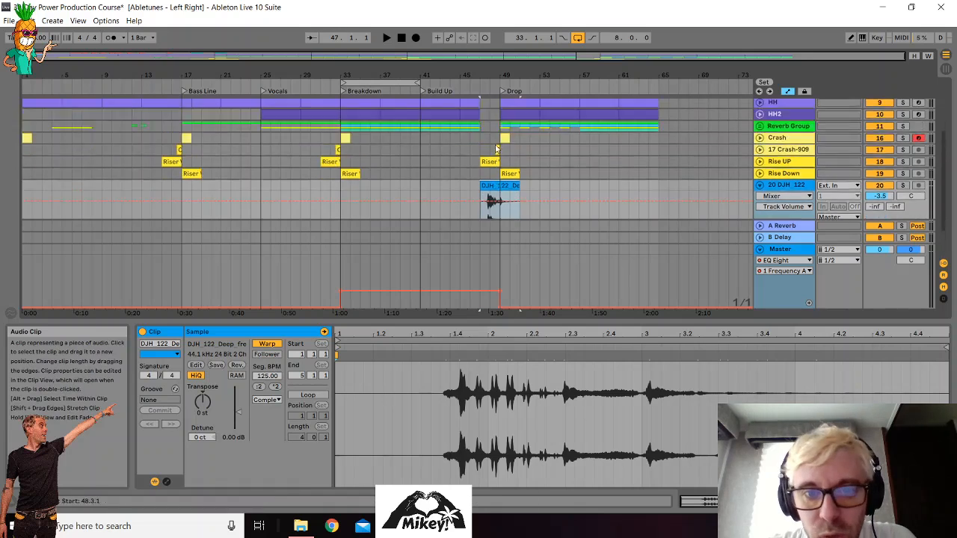
scroll(346, 147, up, 2)
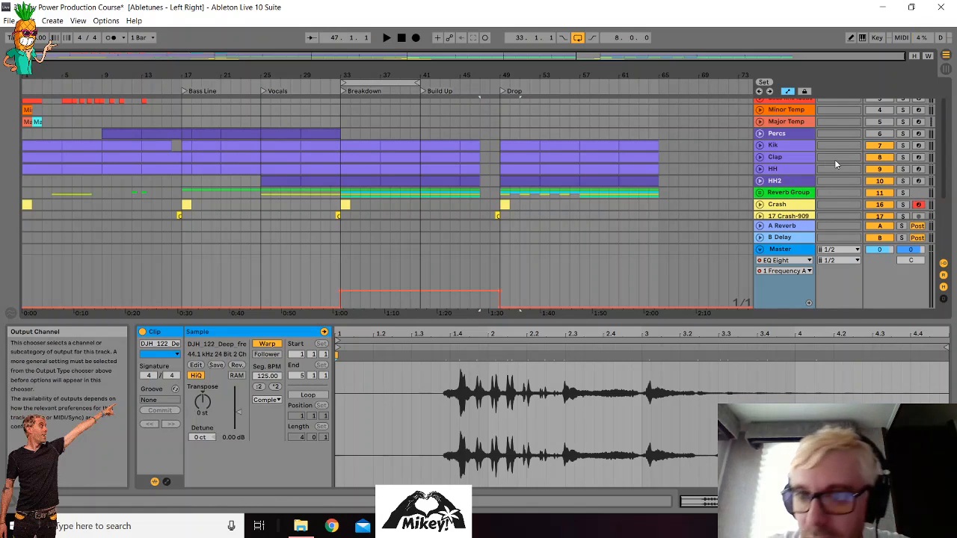
scroll(835, 159, down, 4)
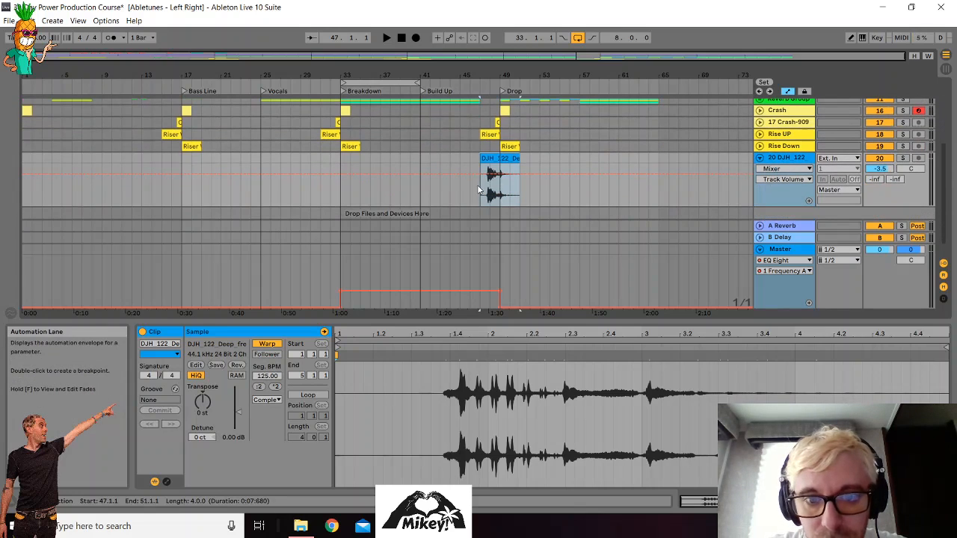
click(421, 185)
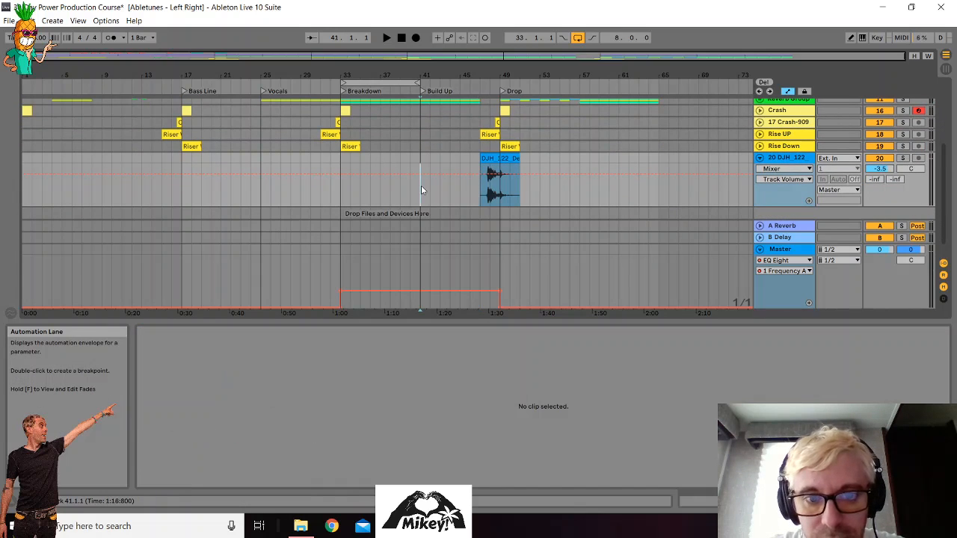
key(space)
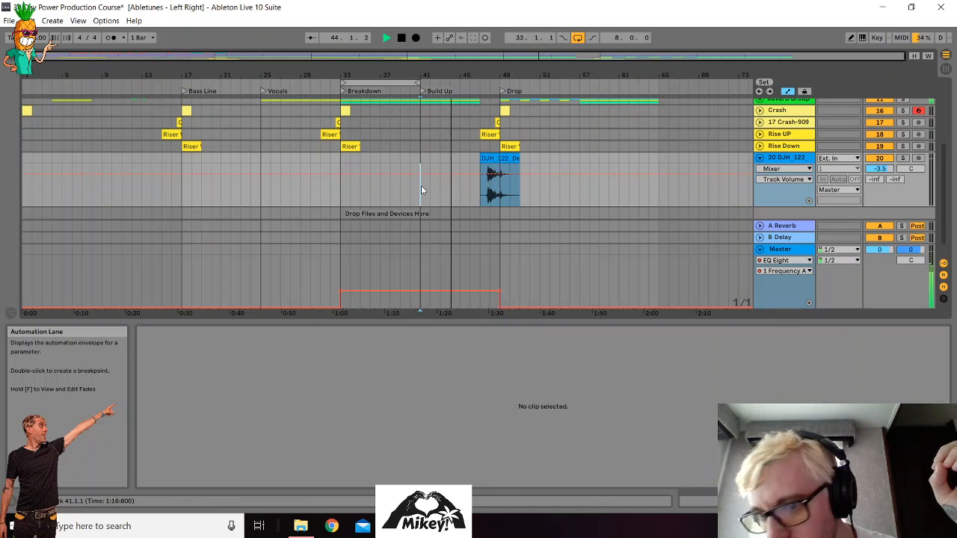
scroll(685, 188, up, 5)
scroll(684, 188, down, 2)
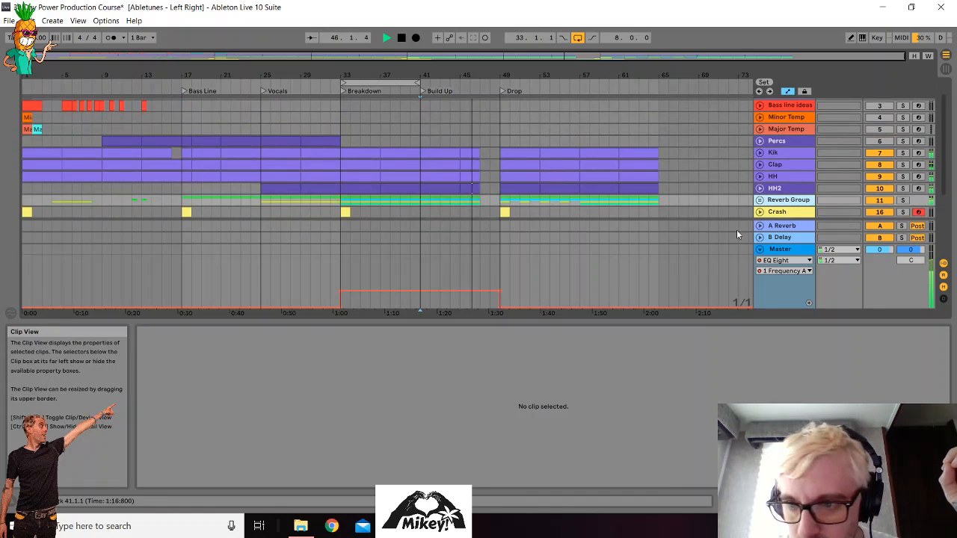
click(860, 502)
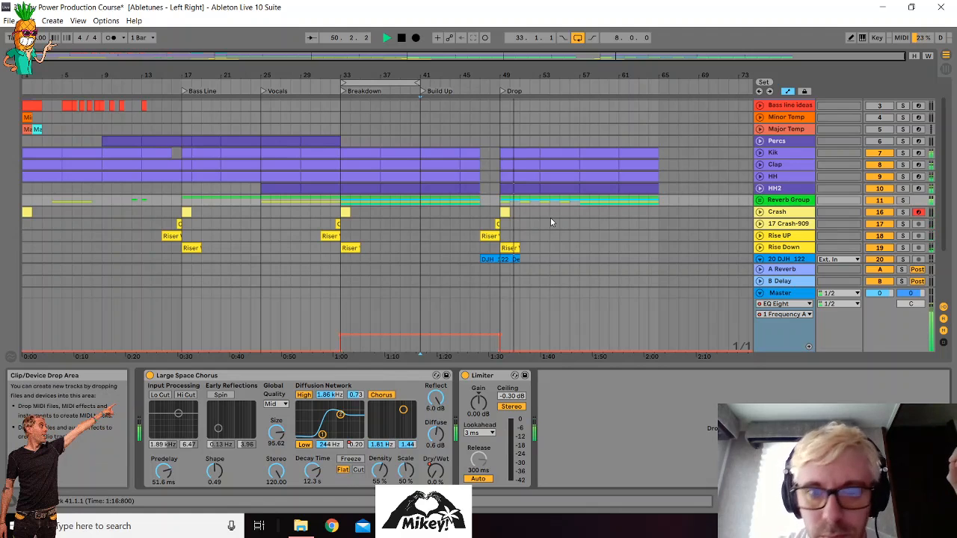
key(space)
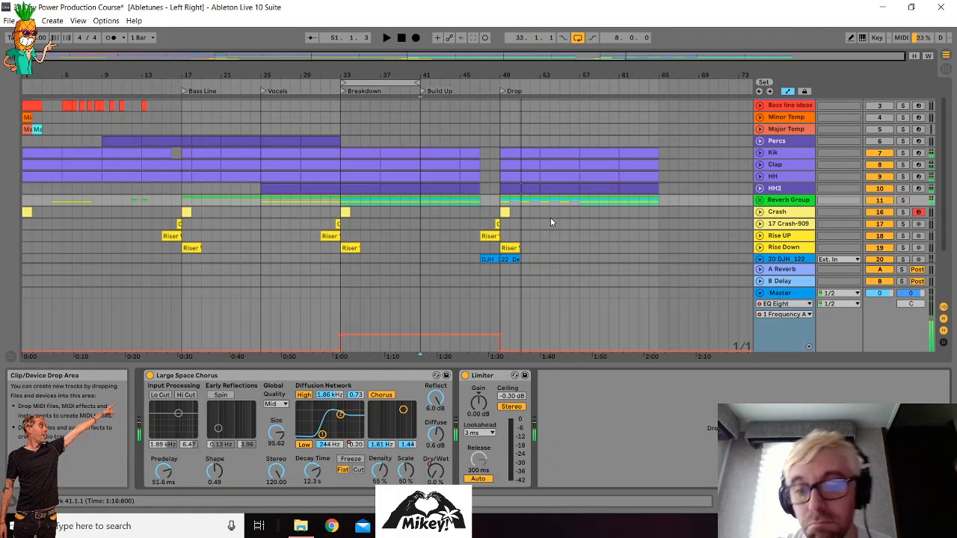